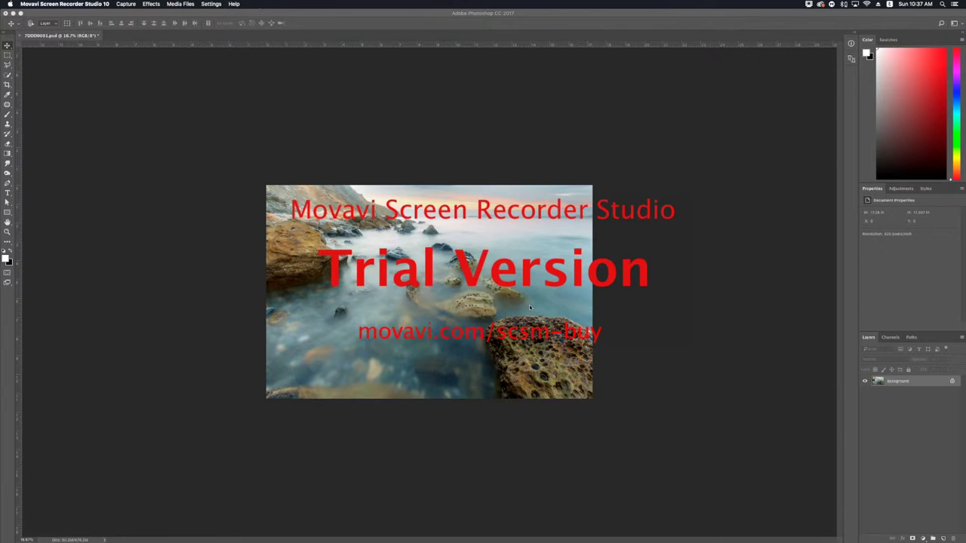
Bring Photoshop forward with the misty seascape photo loaded as the Background layer.
{"action": "left_click", "coordinate": [902, 381]}
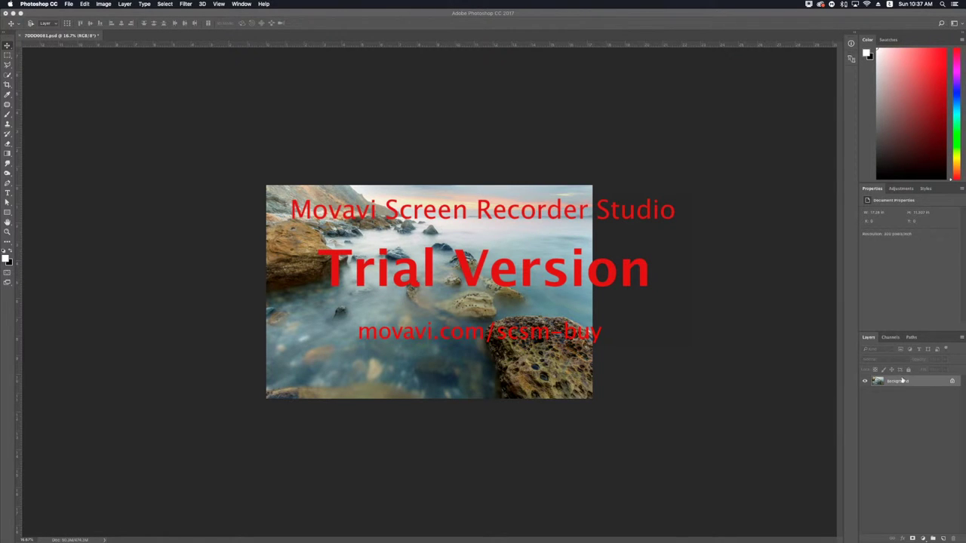
Duplicate the Background into Layer 1 and convert it to a smart object.
{"action": "key", "text": "ctrl+j"}
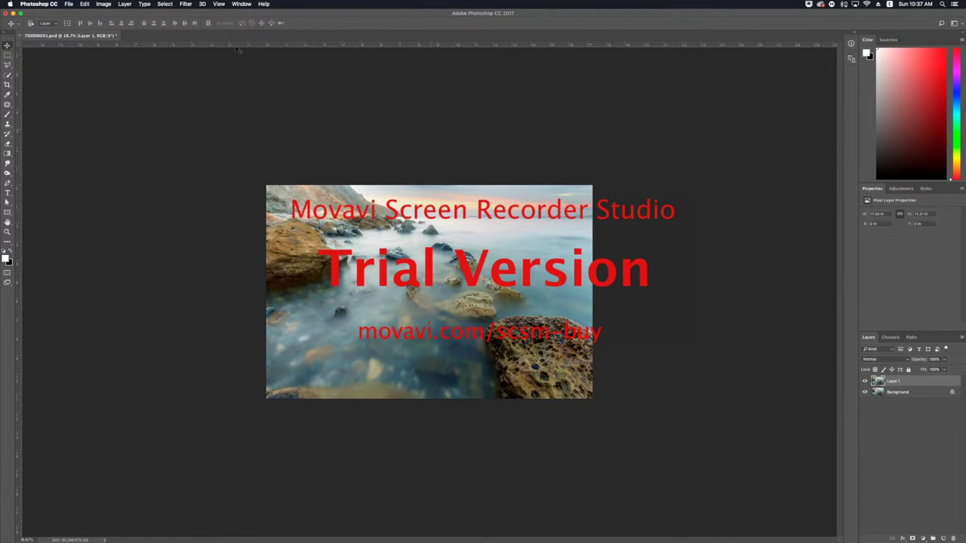
{"action": "right_click", "coordinate": [910, 384]}
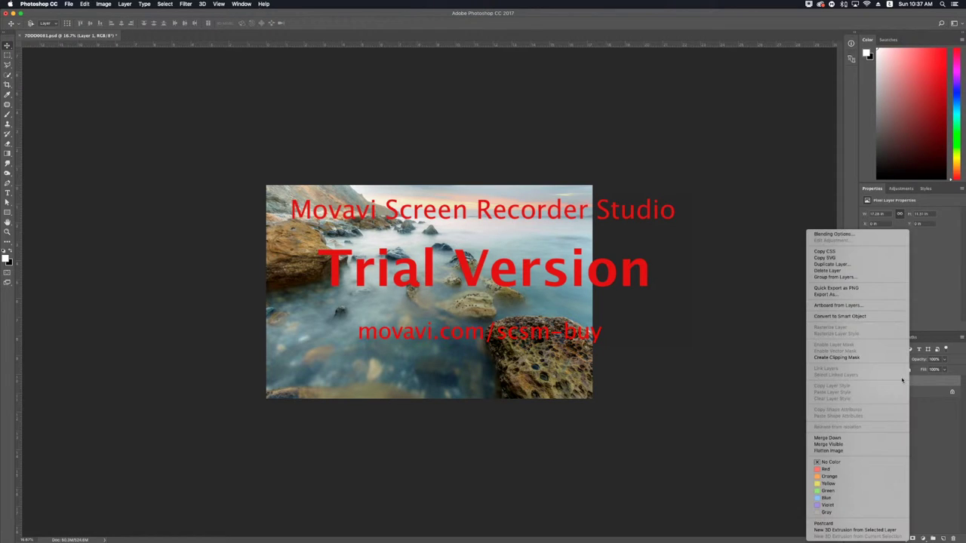
{"action": "left_click", "coordinate": [475, 80]}
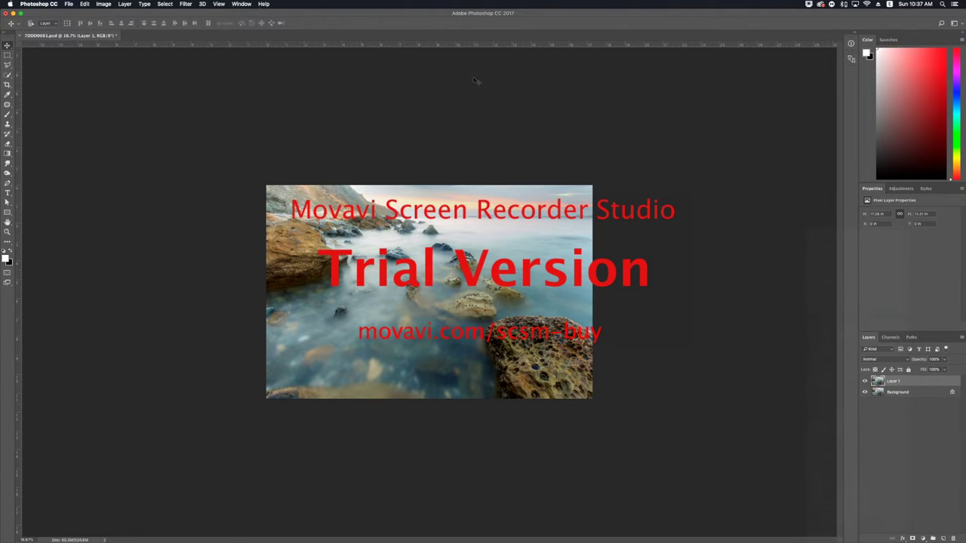
{"action": "left_click", "coordinate": [186, 5]}
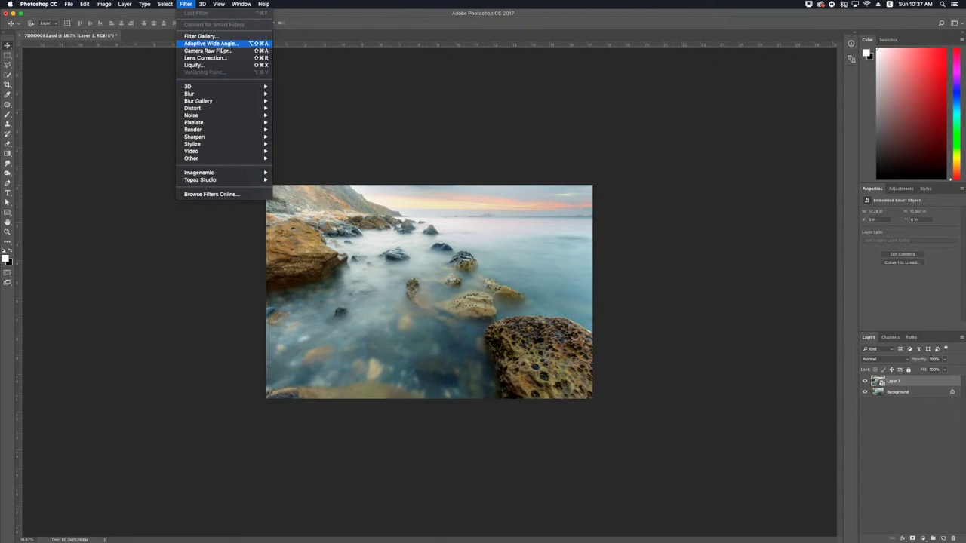
Apply the Camera Raw Filter to Layer 1, set Contrast -100, and anchor a point-curve midpoint.
{"action": "left_click", "coordinate": [421, 117]}
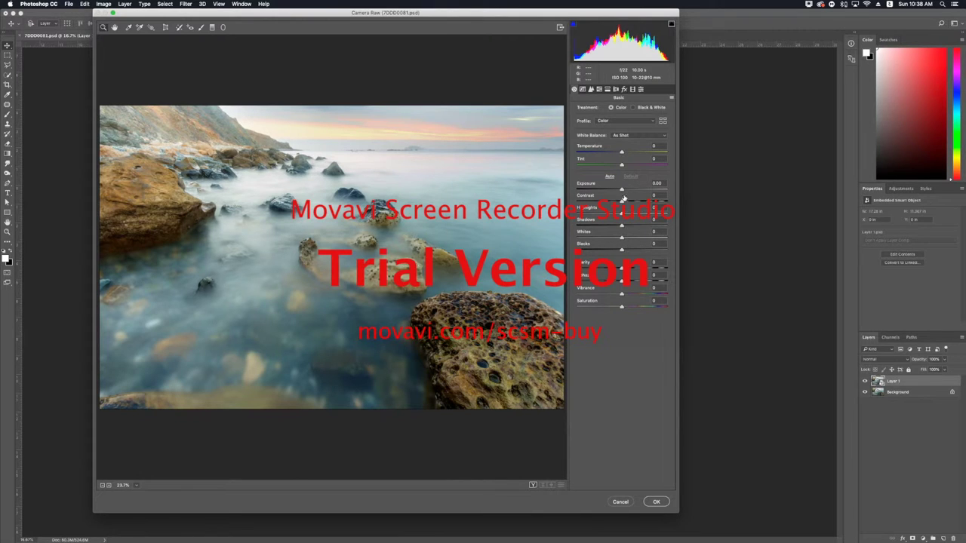
{"action": "left_click_drag", "start_coordinate": [622, 201], "coordinate": [577, 201]}
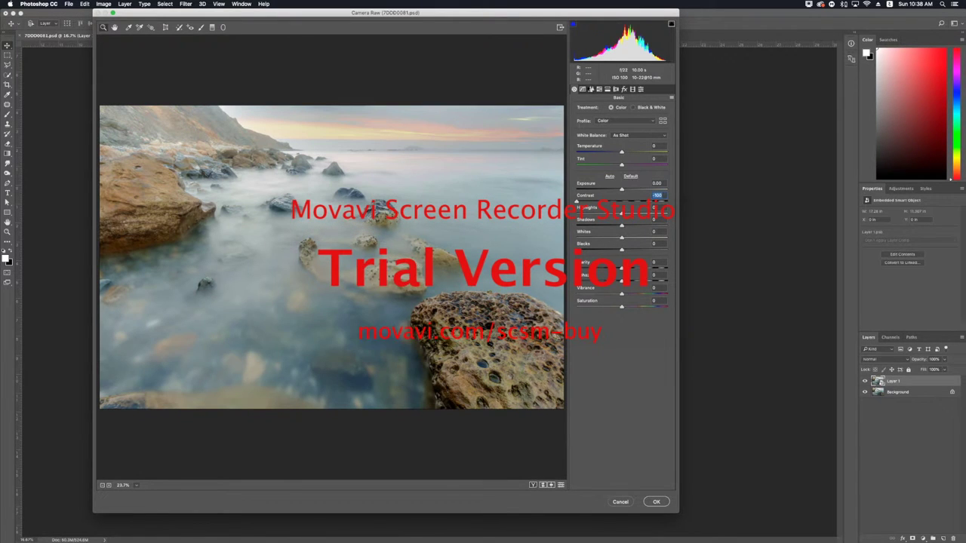
{"action": "left_click", "coordinate": [584, 90]}
{"action": "left_click", "coordinate": [620, 193]}
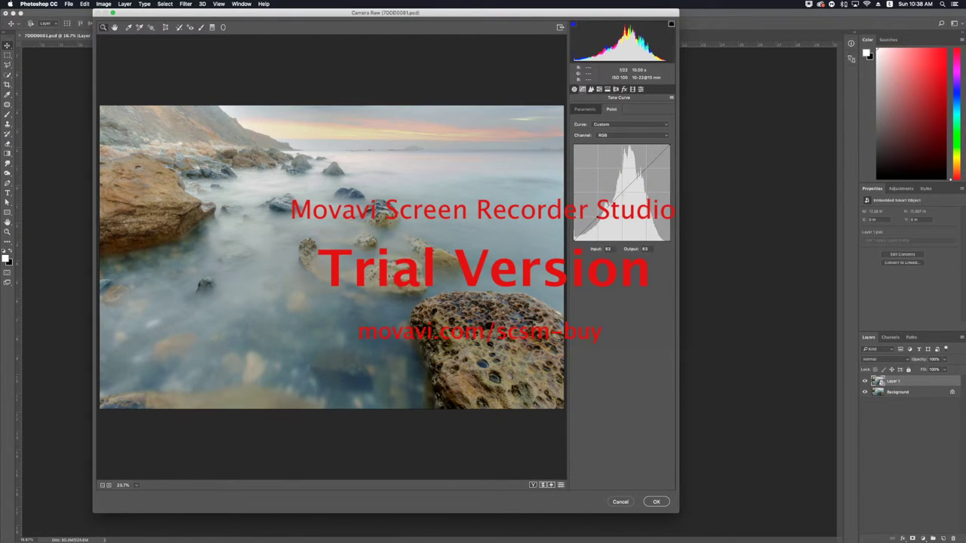
Shape an S-curve with lowered shadows, slightly lowered midtones and raised highlights.
{"action": "left_click", "coordinate": [645, 169]}
{"action": "left_click_drag", "start_coordinate": [591, 224], "coordinate": [590, 229]}
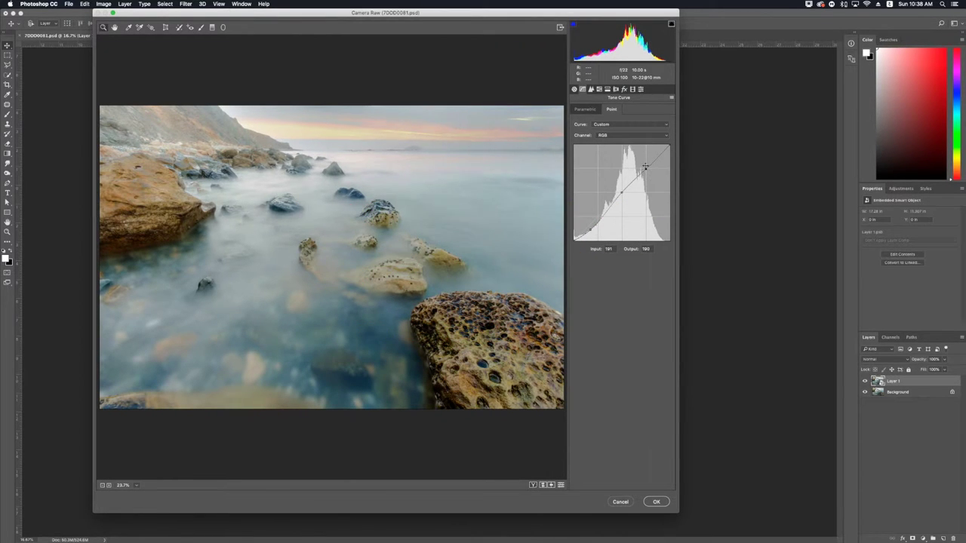
{"action": "left_click_drag", "start_coordinate": [645, 169], "coordinate": [646, 162]}
{"action": "left_click_drag", "start_coordinate": [620, 193], "coordinate": [622, 205]}
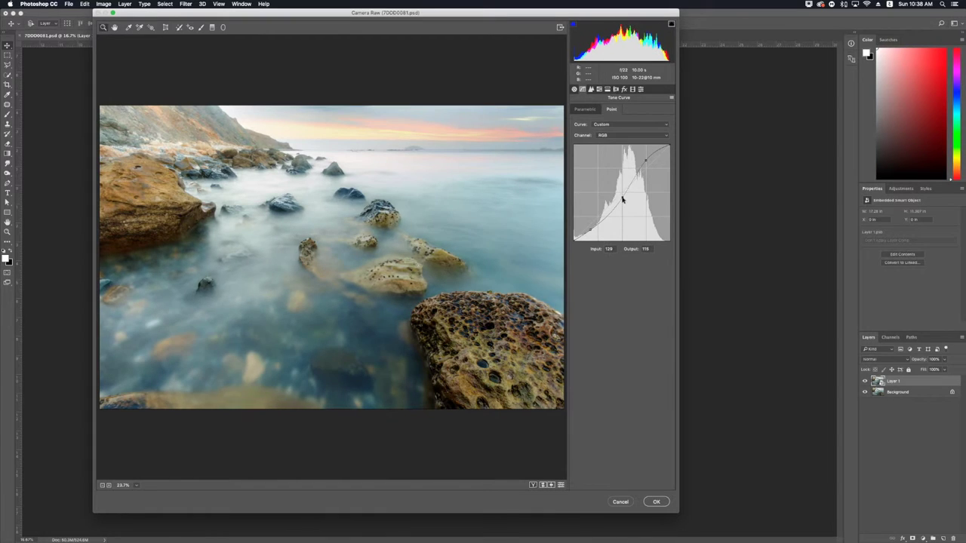
{"action": "left_click_drag", "start_coordinate": [590, 229], "coordinate": [589, 234]}
{"action": "left_click_drag", "start_coordinate": [646, 161], "coordinate": [647, 161]}
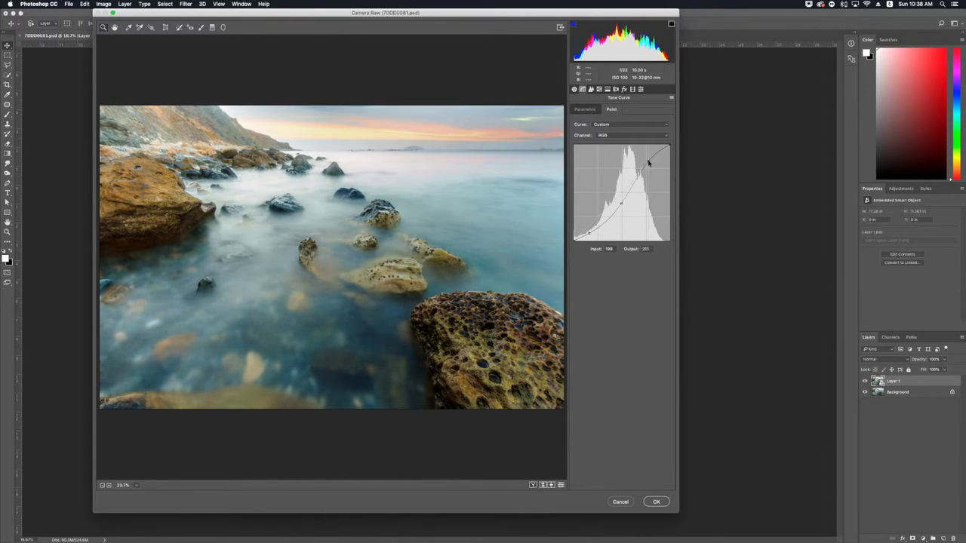
{"action": "left_click_drag", "start_coordinate": [622, 205], "coordinate": [622, 200]}
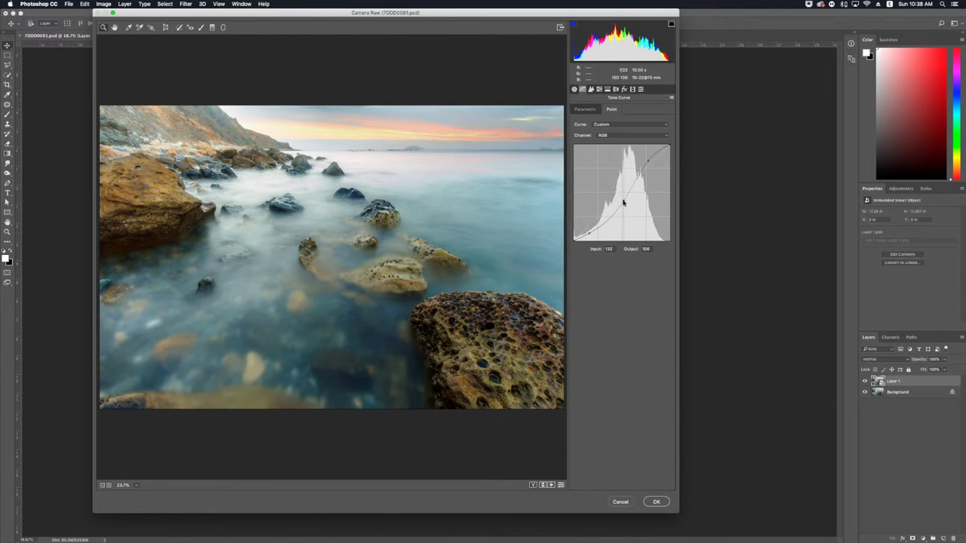
{"action": "key", "text": "super+alt+1"}
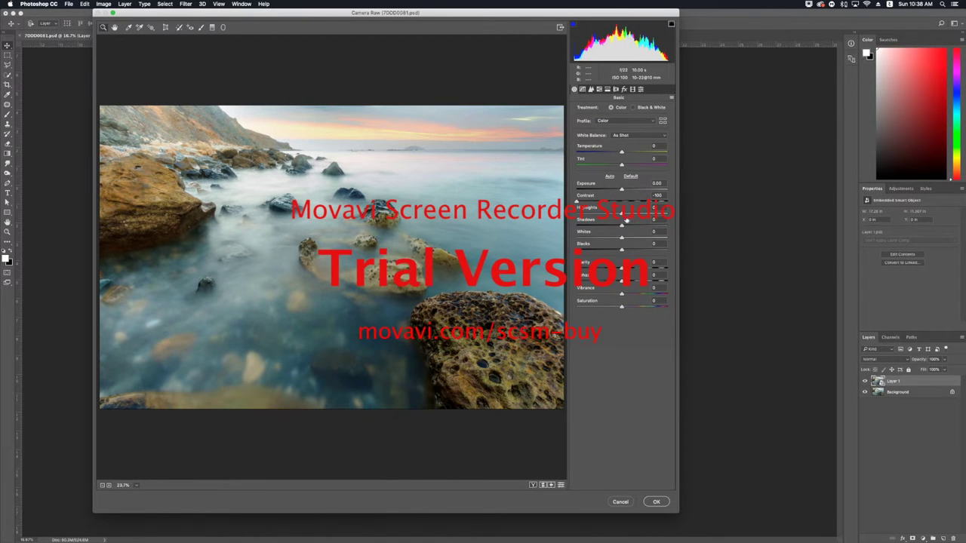
Set Highlights -100, Shadows +63, Whites +44, Blacks -15, Clarity +25, Vibrance +11, Saturation -13.
{"action": "left_click_drag", "start_coordinate": [583, 213], "coordinate": [652, 230]}
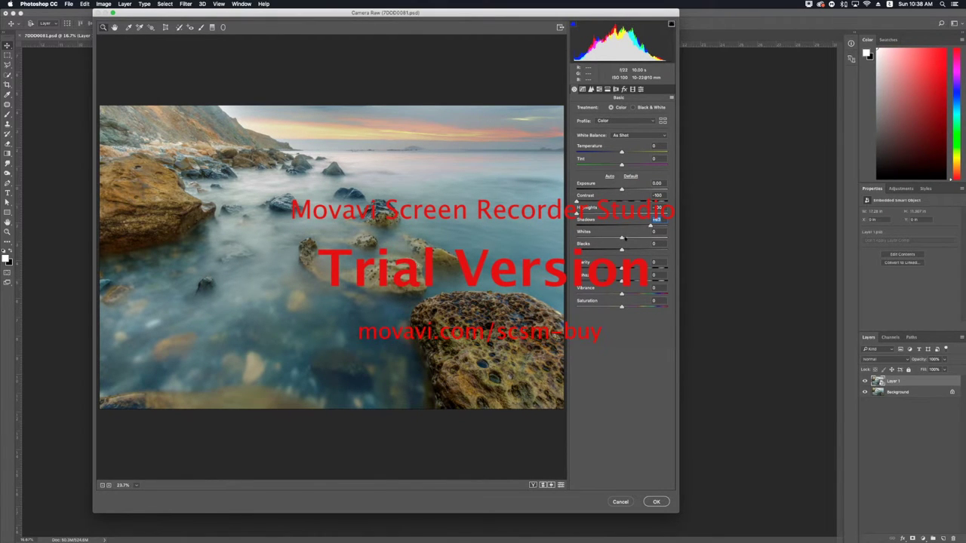
{"action": "left_click_drag", "start_coordinate": [622, 239], "coordinate": [641, 239]}
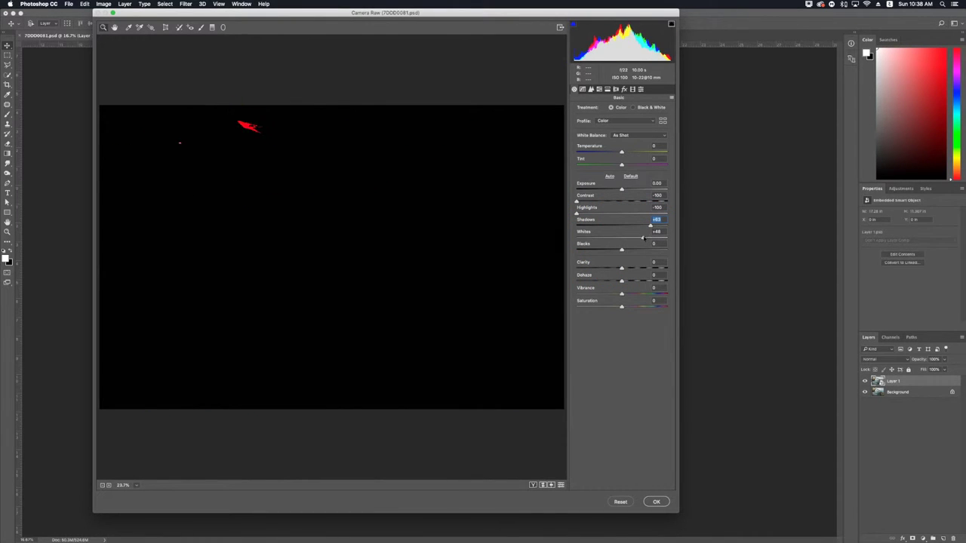
{"action": "left_click_drag", "start_coordinate": [641, 238], "coordinate": [614, 250]}
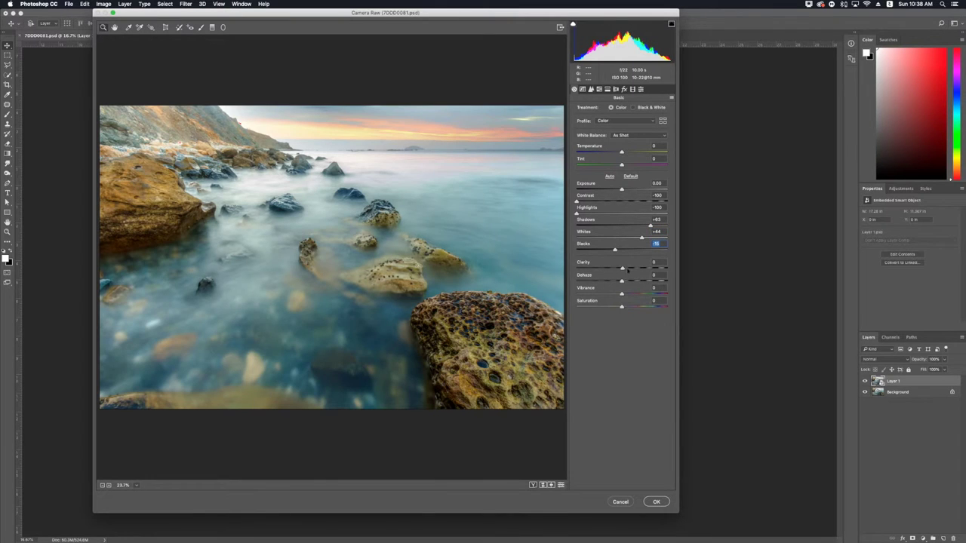
{"action": "left_click_drag", "start_coordinate": [628, 269], "coordinate": [633, 268]}
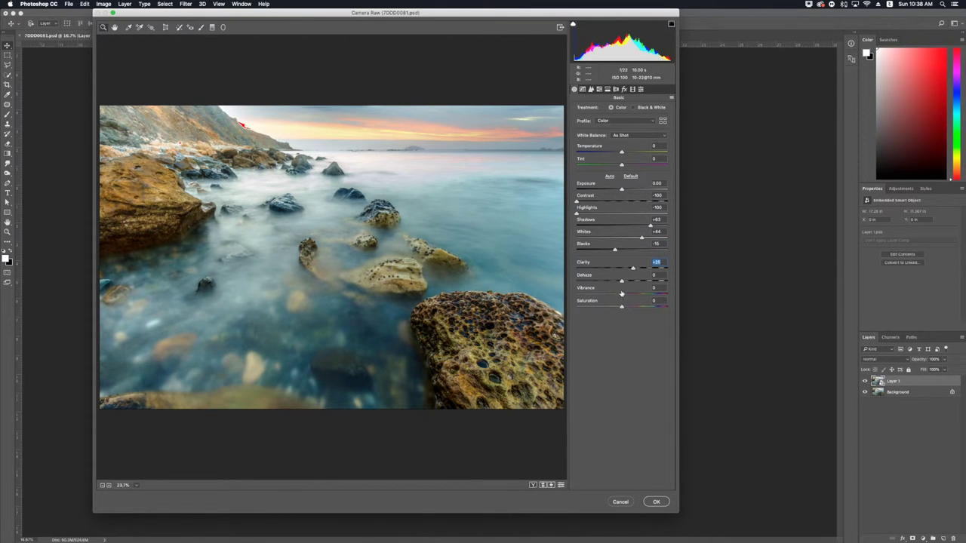
{"action": "left_click_drag", "start_coordinate": [628, 295], "coordinate": [626, 295]}
{"action": "left_click", "coordinate": [626, 294]}
{"action": "left_click_drag", "start_coordinate": [621, 307], "coordinate": [615, 308]}
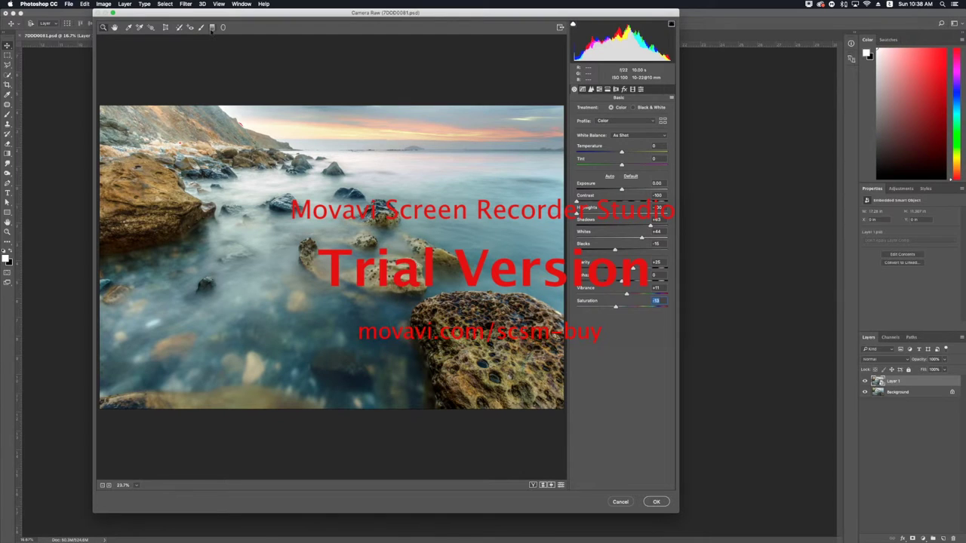
{"action": "left_click", "coordinate": [212, 28]}
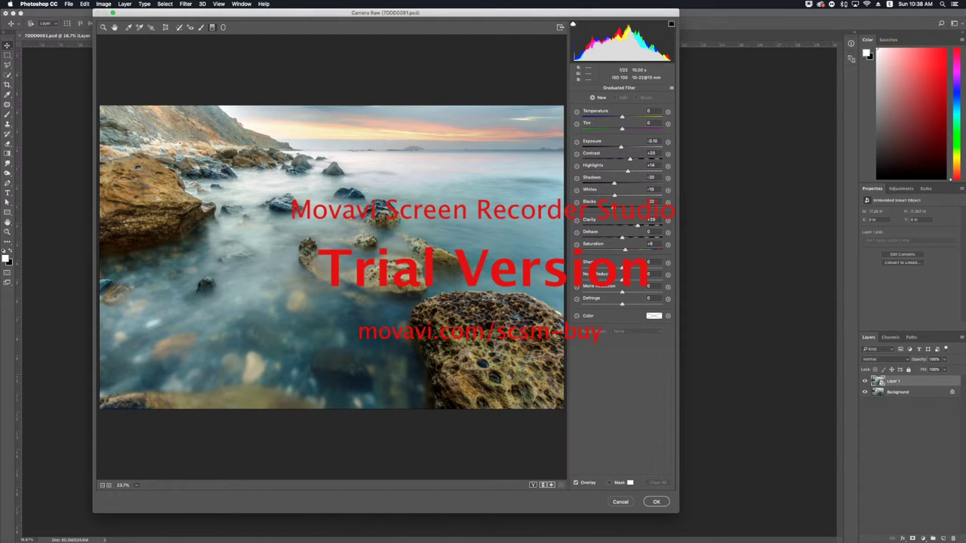
Draw a graduated filter up from the bottom with Exposure +0.45 and Contrast +13.
{"action": "left_click_drag", "start_coordinate": [355, 441], "coordinate": [355, 227]}
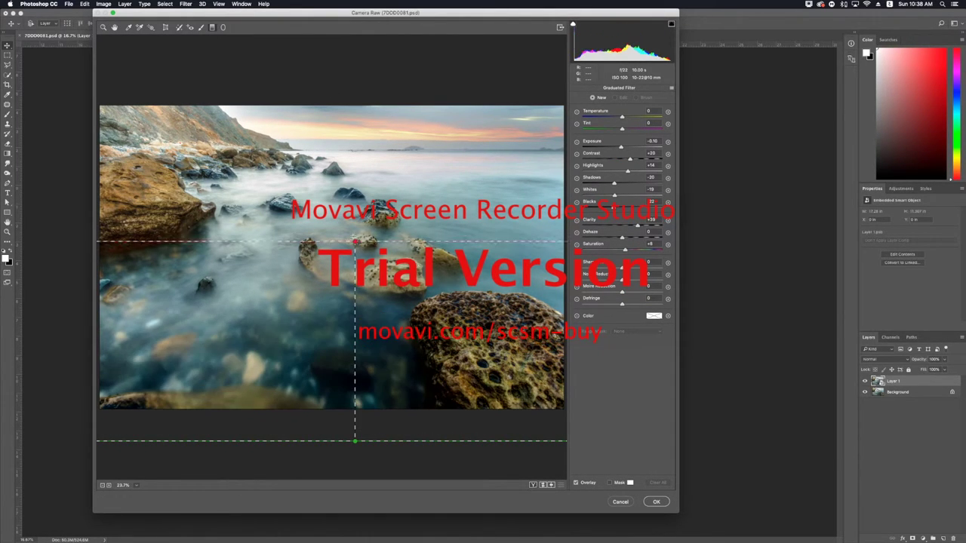
{"action": "left_click_drag", "start_coordinate": [354, 227], "coordinate": [355, 261]}
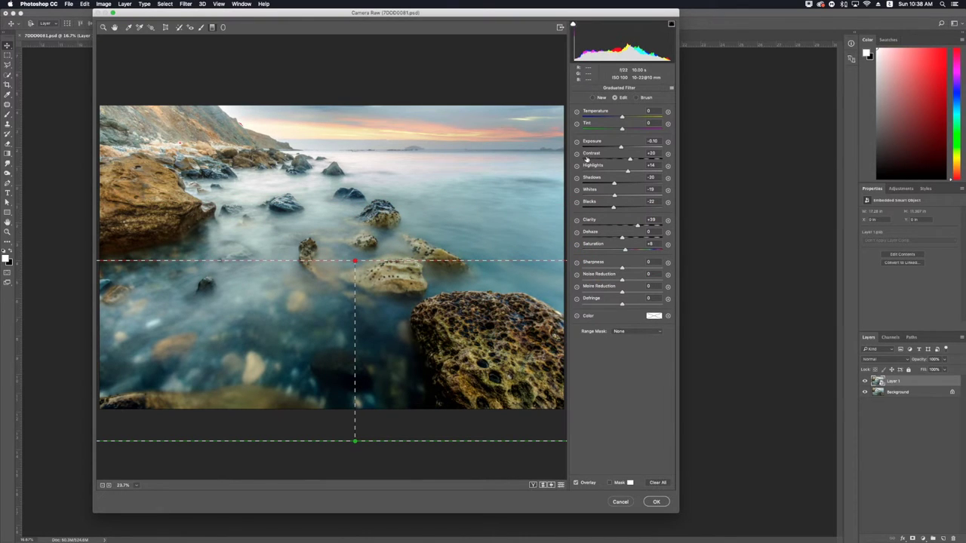
{"action": "left_click_drag", "start_coordinate": [623, 160], "coordinate": [626, 147]}
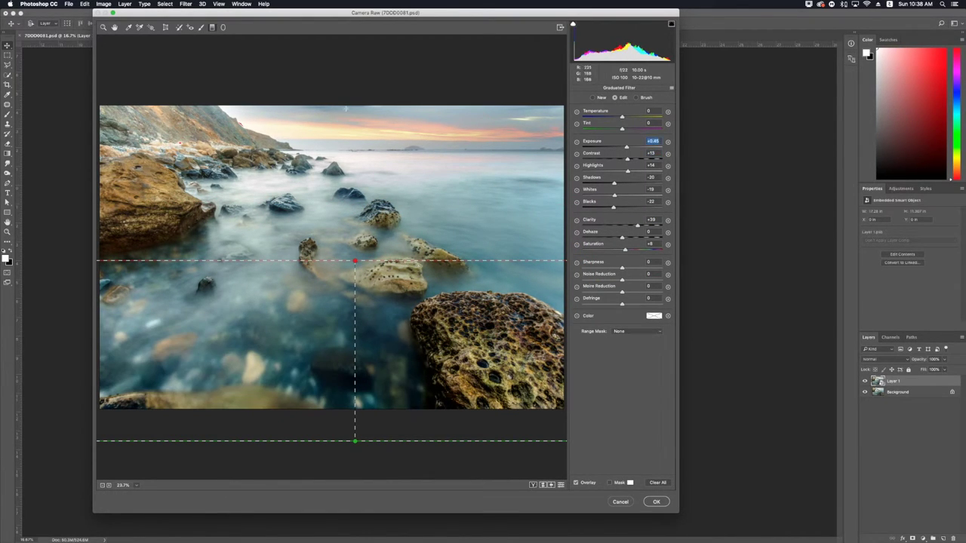
Draw a second graduated filter down over the sky with Temperature +48 and Tint -8.
{"action": "left_click_drag", "start_coordinate": [372, 72], "coordinate": [372, 202]}
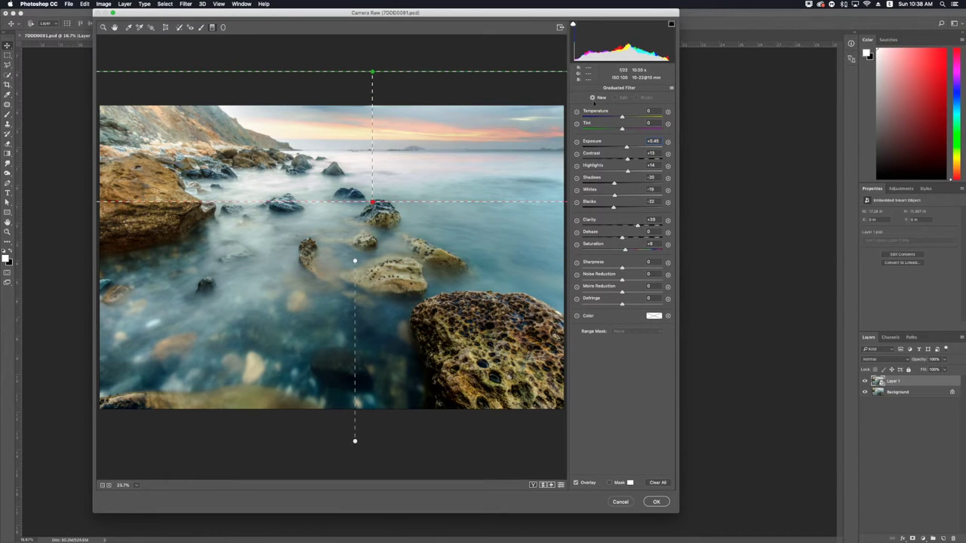
{"action": "left_click_drag", "start_coordinate": [622, 118], "coordinate": [640, 118]}
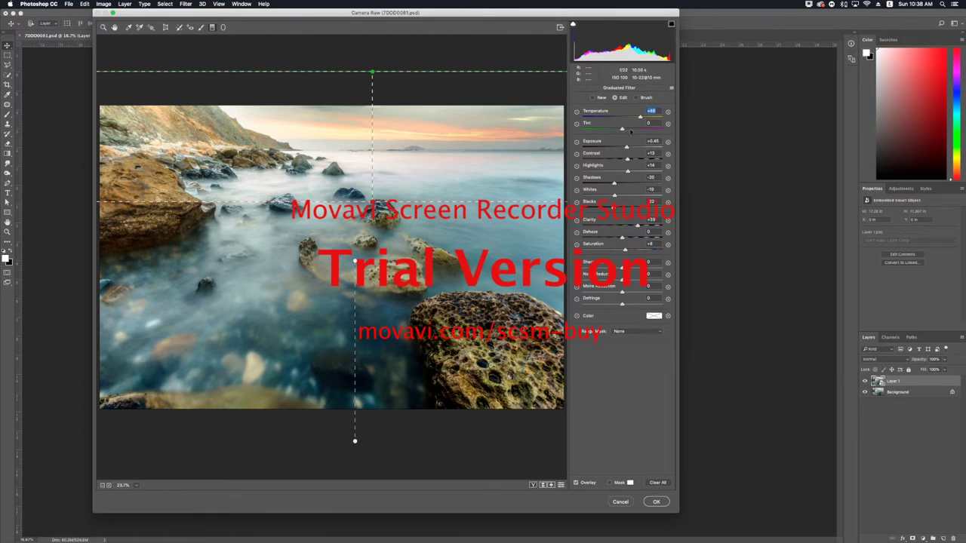
{"action": "left_click_drag", "start_coordinate": [621, 129], "coordinate": [618, 129]}
Set the global white balance to Temperature +7 and Tint -10.
{"action": "left_click", "coordinate": [104, 28]}
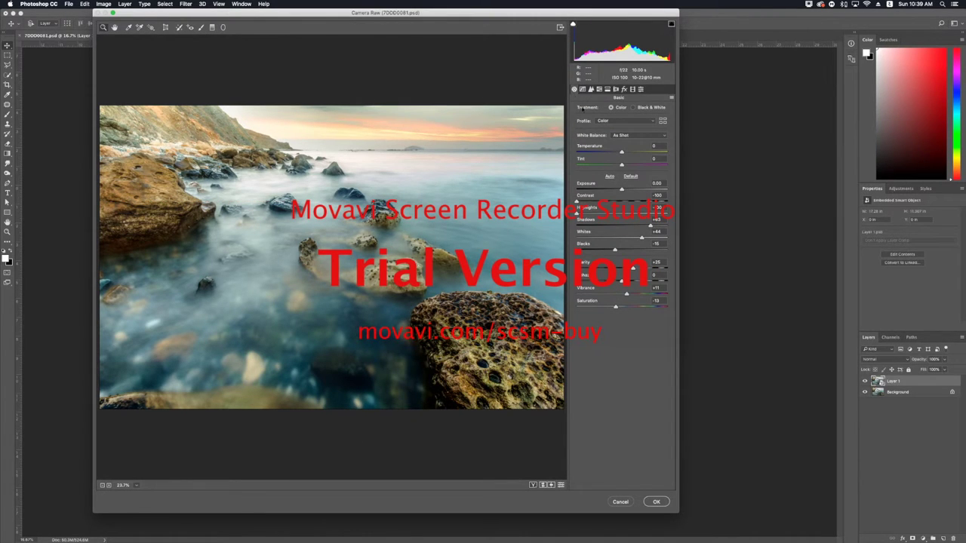
{"action": "left_click_drag", "start_coordinate": [622, 152], "coordinate": [616, 165]}
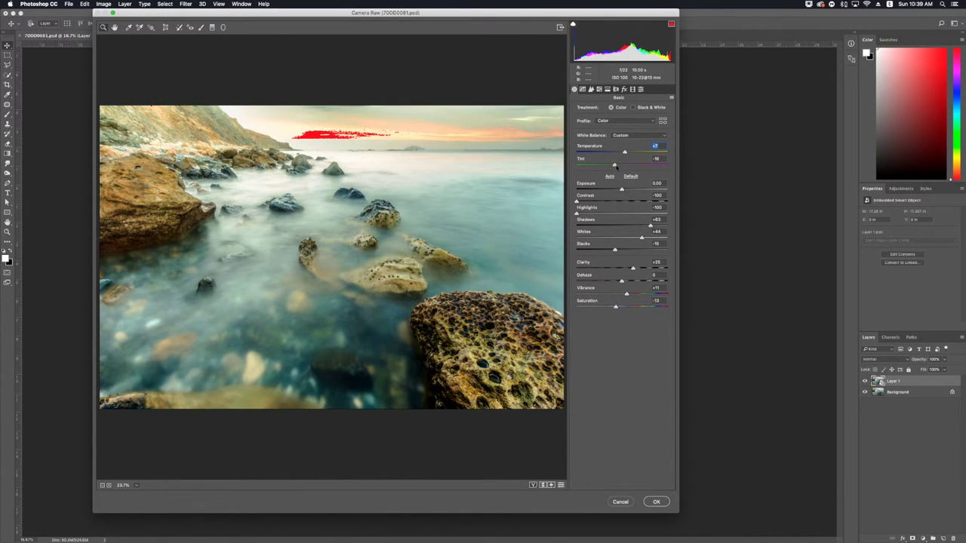
{"action": "left_click_drag", "start_coordinate": [618, 166], "coordinate": [620, 166]}
{"action": "left_click", "coordinate": [591, 89]}
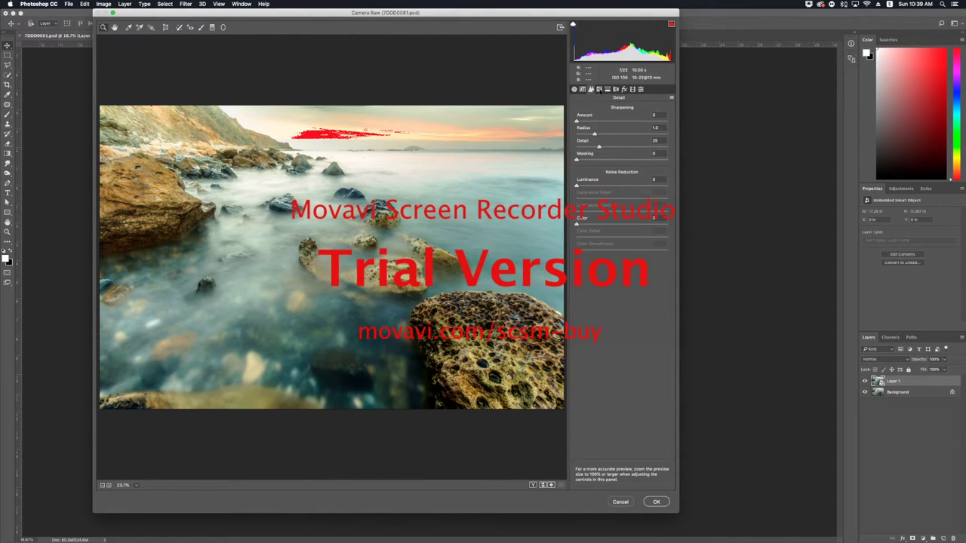
{"action": "left_click", "coordinate": [599, 89]}
{"action": "left_click", "coordinate": [579, 111]}
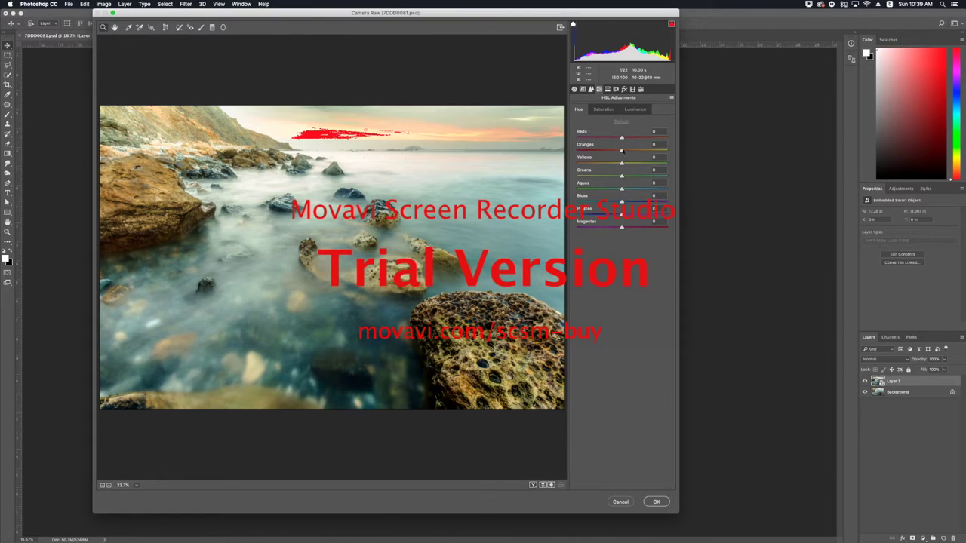
Shift the Orange hue toward red, Yellow toward orange, and Blue hue to -23.
{"action": "mouse_move", "coordinate": [621, 150]}
{"action": "left_mouse_down"}
{"action": "mouse_move", "coordinate": [605, 149]}
{"action": "mouse_move", "coordinate": [620, 150]}
{"action": "left_mouse_up"}
{"action": "left_click_drag", "start_coordinate": [606, 162], "coordinate": [610, 163]}
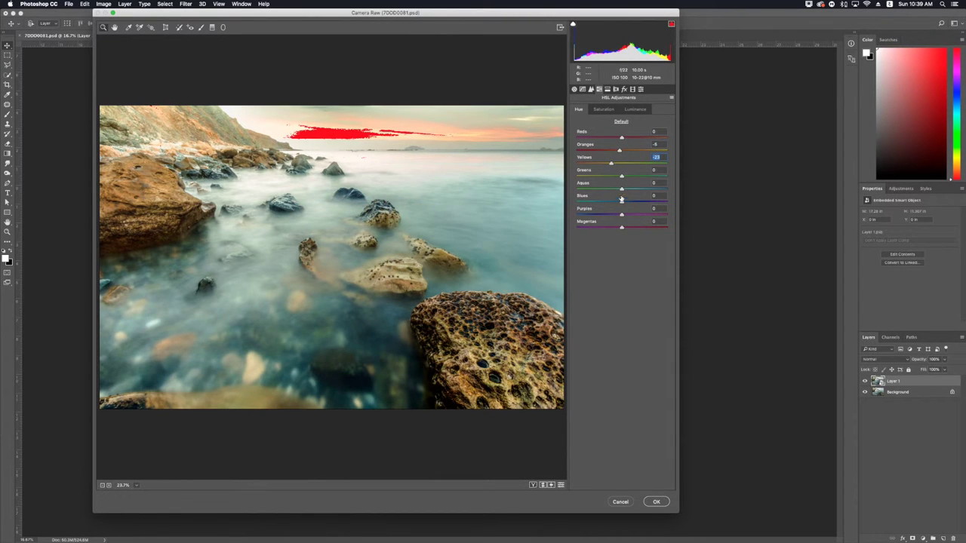
{"action": "left_click_drag", "start_coordinate": [622, 202], "coordinate": [605, 185]}
Brighten Red, Orange and Yellow (+20) luminance; darken Aqua and Blue luminance.
{"action": "left_click", "coordinate": [635, 111]}
{"action": "mouse_move", "coordinate": [622, 149]}
{"action": "left_mouse_down"}
{"action": "mouse_move", "coordinate": [633, 150]}
{"action": "mouse_move", "coordinate": [631, 138]}
{"action": "mouse_move", "coordinate": [642, 166]}
{"action": "left_mouse_up"}
{"action": "left_click", "coordinate": [632, 164]}
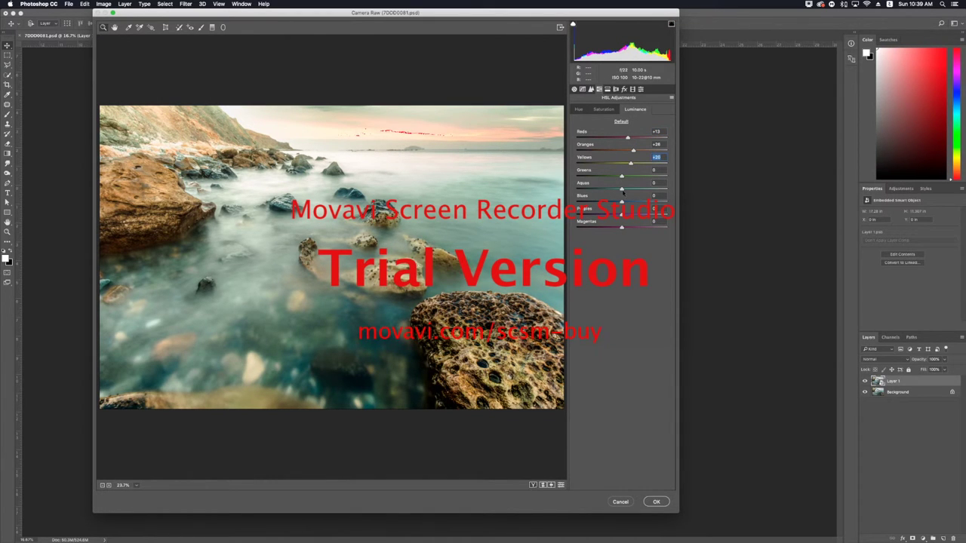
{"action": "left_click_drag", "start_coordinate": [622, 189], "coordinate": [612, 189]}
{"action": "left_click_drag", "start_coordinate": [622, 203], "coordinate": [619, 203]}
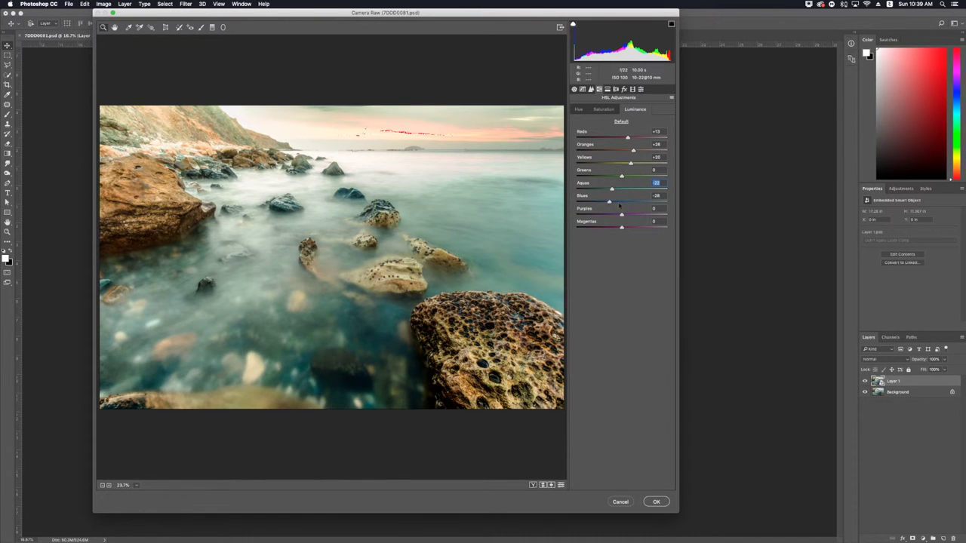
Boost Orange saturation and slightly raise Yellow saturation.
{"action": "left_click", "coordinate": [603, 110]}
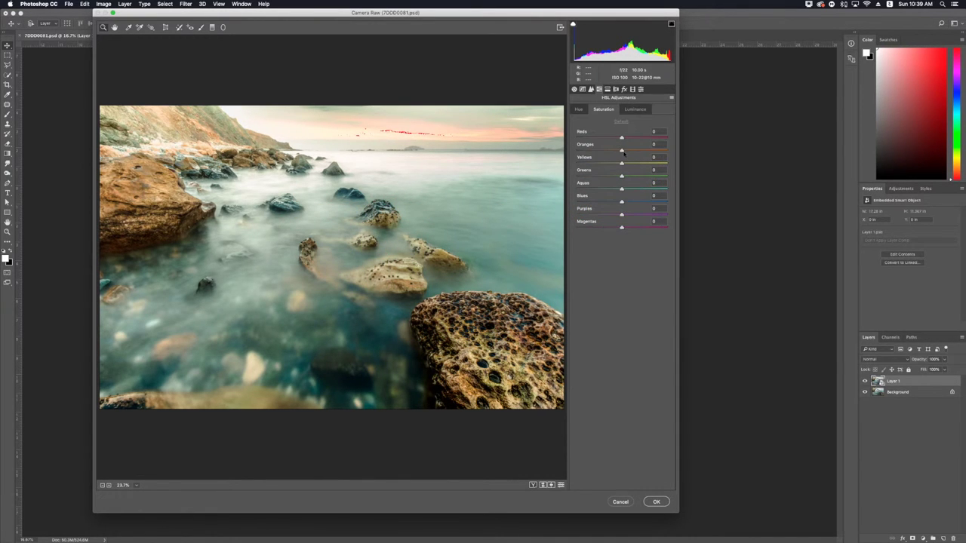
{"action": "left_click_drag", "start_coordinate": [622, 150], "coordinate": [631, 150]}
{"action": "left_click_drag", "start_coordinate": [622, 163], "coordinate": [625, 163]}
Split-tone highlights to Hue 56, Saturation 13 and shadows to Hue 230, Saturation 25.
{"action": "left_click", "coordinate": [607, 89]}
{"action": "left_click_drag", "start_coordinate": [578, 121], "coordinate": [622, 120]}
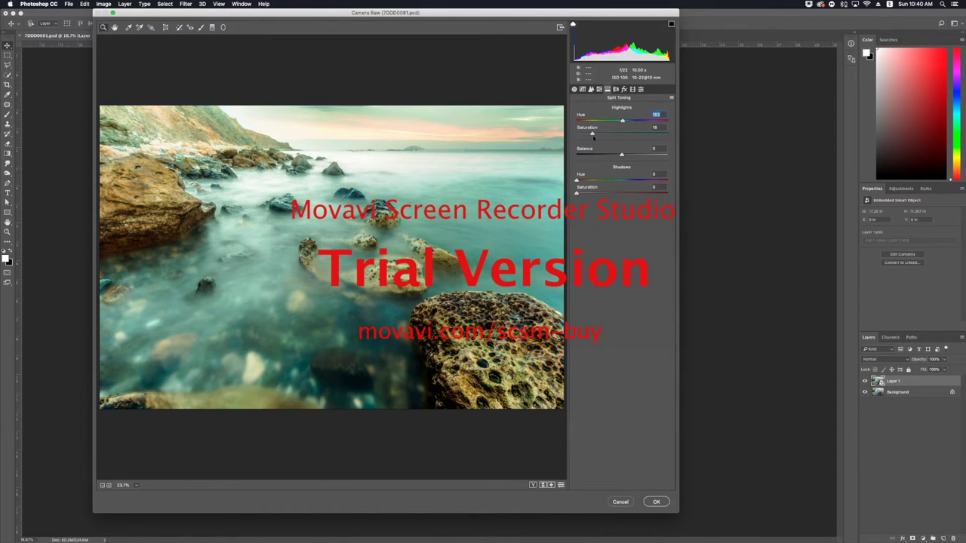
{"action": "left_click", "coordinate": [591, 134]}
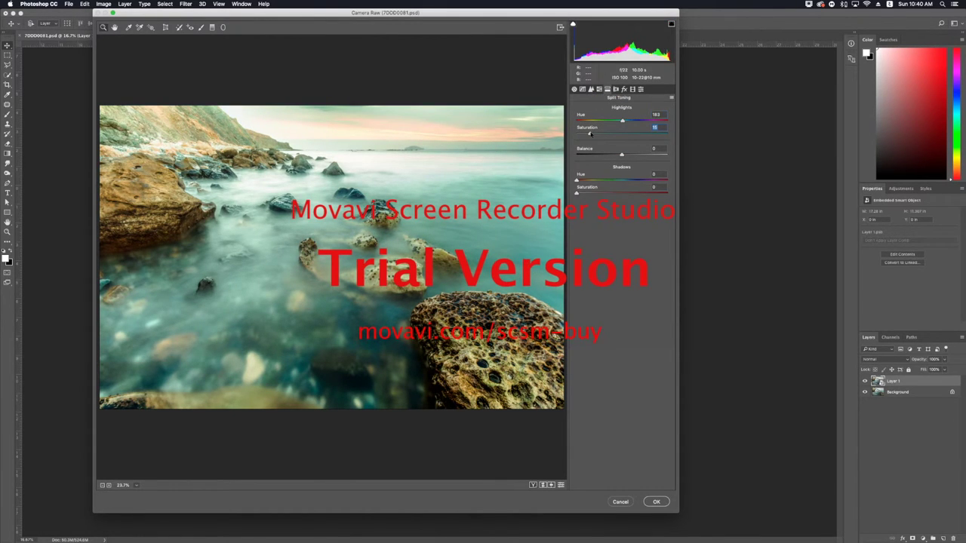
{"action": "left_click", "coordinate": [585, 180]}
{"action": "left_click", "coordinate": [591, 193]}
{"action": "left_click", "coordinate": [591, 194]}
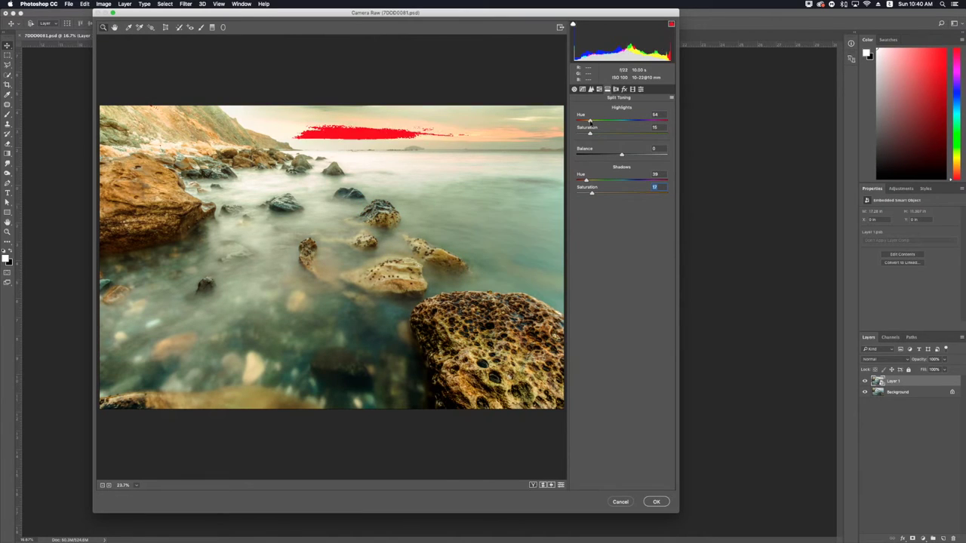
{"action": "mouse_move", "coordinate": [622, 120]}
{"action": "left_mouse_down"}
{"action": "mouse_move", "coordinate": [591, 120]}
{"action": "mouse_move", "coordinate": [588, 133]}
{"action": "left_mouse_up"}
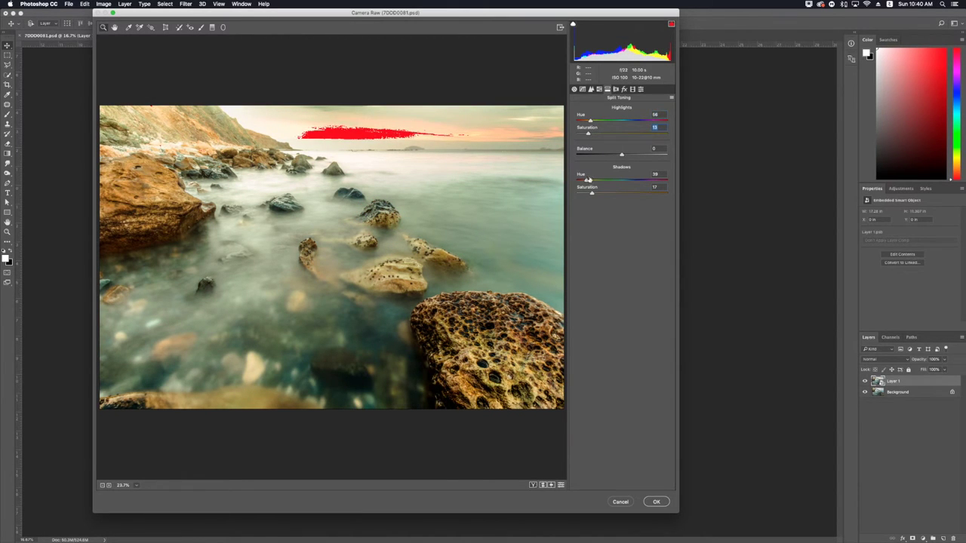
{"action": "mouse_move", "coordinate": [585, 181]}
{"action": "left_mouse_down"}
{"action": "mouse_move", "coordinate": [626, 181]}
{"action": "mouse_move", "coordinate": [600, 194]}
{"action": "left_mouse_up"}
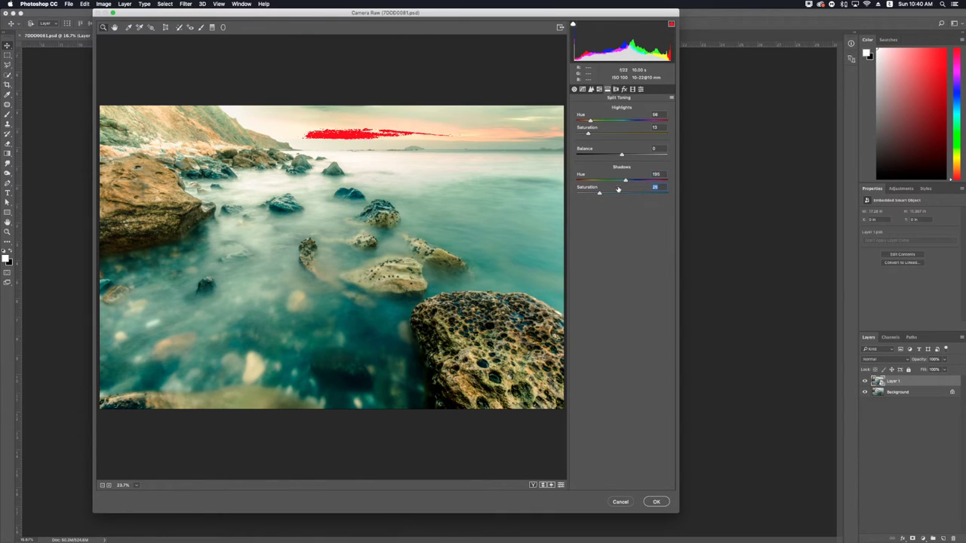
{"action": "left_click_drag", "start_coordinate": [626, 180], "coordinate": [634, 181]}
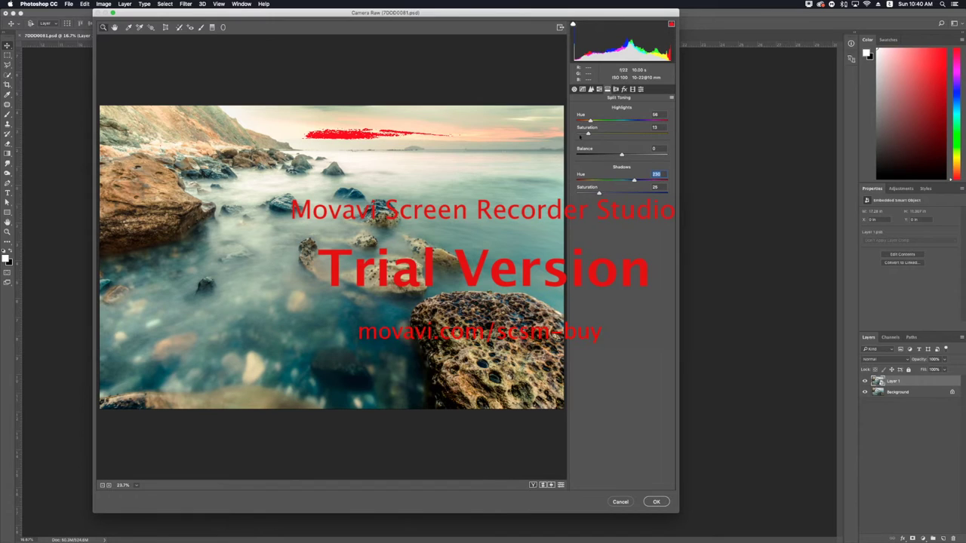
In Camera Calibration, adjust the Red Primary hue and raise its saturation slightly.
{"action": "left_click", "coordinate": [616, 89]}
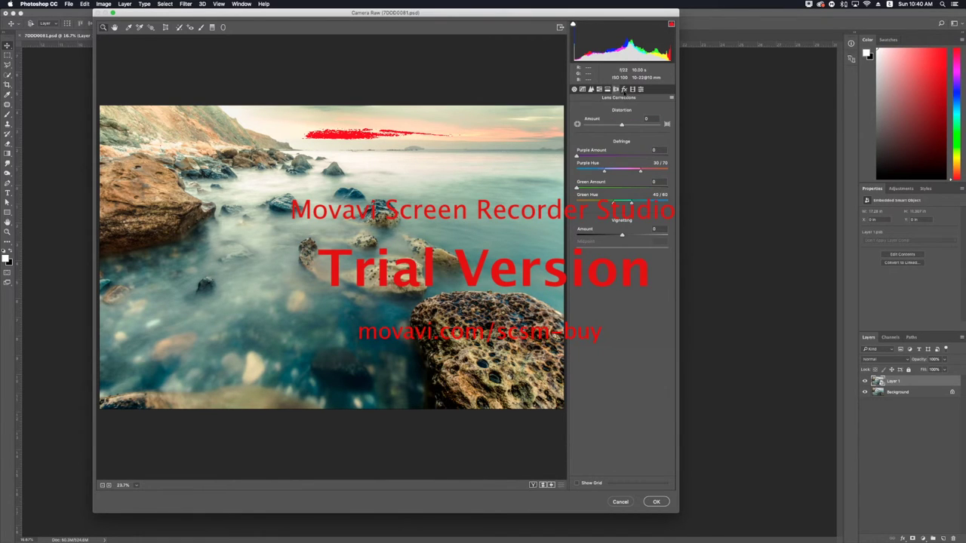
{"action": "left_click", "coordinate": [623, 89]}
{"action": "left_click", "coordinate": [633, 89]}
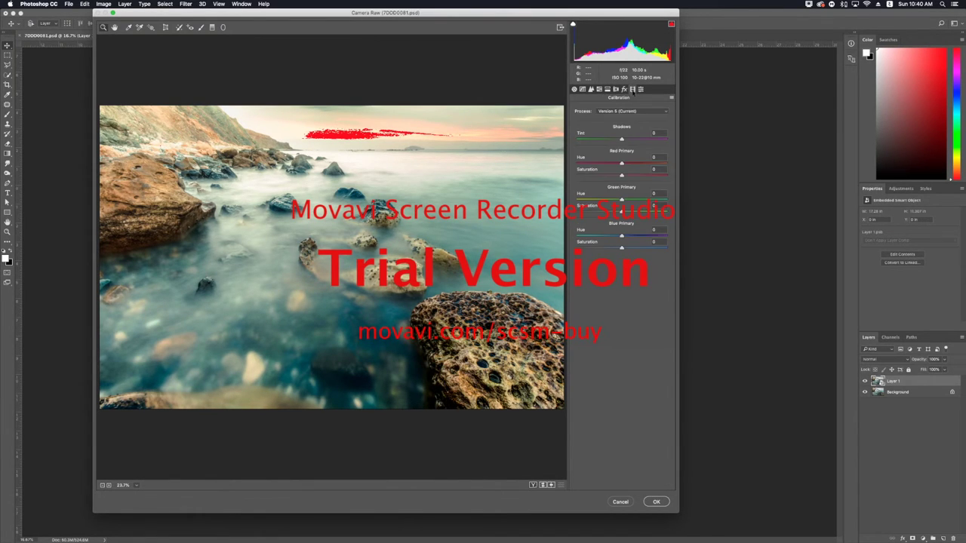
{"action": "left_click_drag", "start_coordinate": [622, 163], "coordinate": [593, 164]}
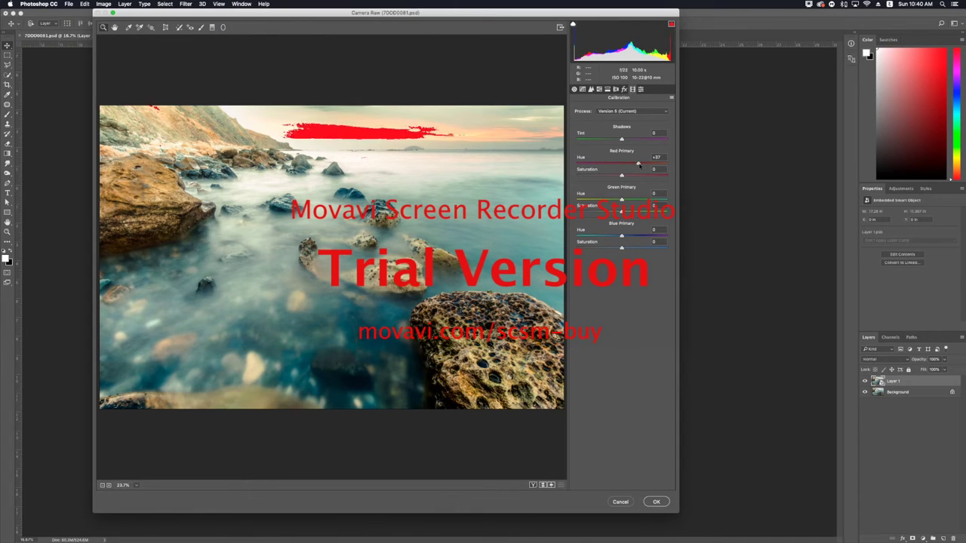
{"action": "left_click_drag", "start_coordinate": [594, 165], "coordinate": [626, 176]}
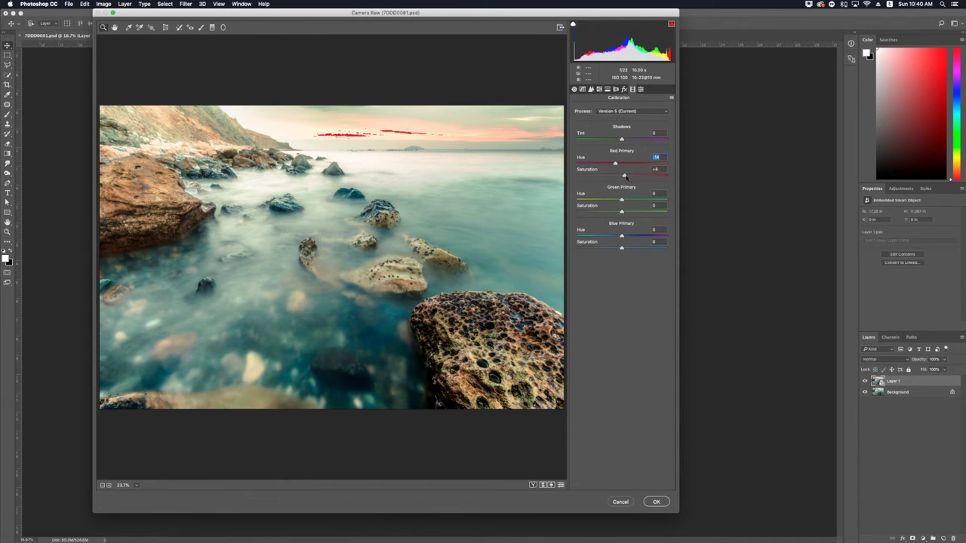
{"action": "mouse_move", "coordinate": [622, 235]}
{"action": "left_mouse_down"}
{"action": "mouse_move", "coordinate": [613, 236]}
{"action": "mouse_move", "coordinate": [625, 236]}
{"action": "left_mouse_up"}
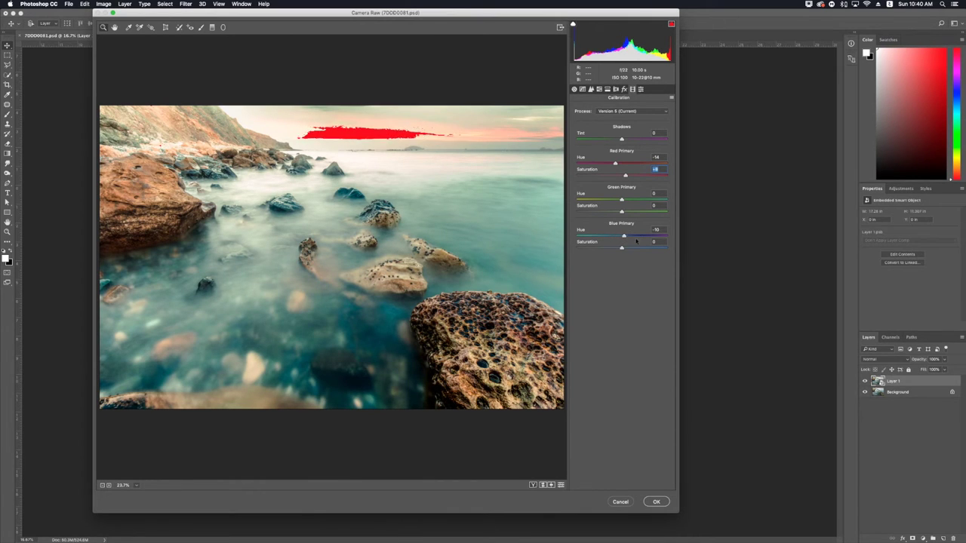
Set Blue Primary Hue +18, Saturation -11 and finalize Red Primary Hue +8, Saturation +6.
{"action": "left_click", "coordinate": [609, 236]}
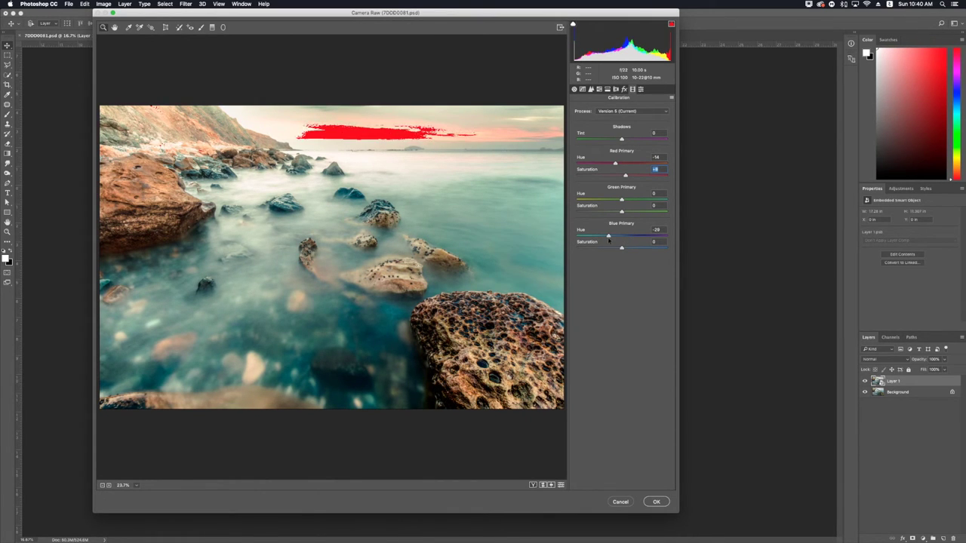
{"action": "mouse_move", "coordinate": [623, 249]}
{"action": "left_mouse_down"}
{"action": "mouse_move", "coordinate": [617, 237]}
{"action": "mouse_move", "coordinate": [616, 248]}
{"action": "left_mouse_up"}
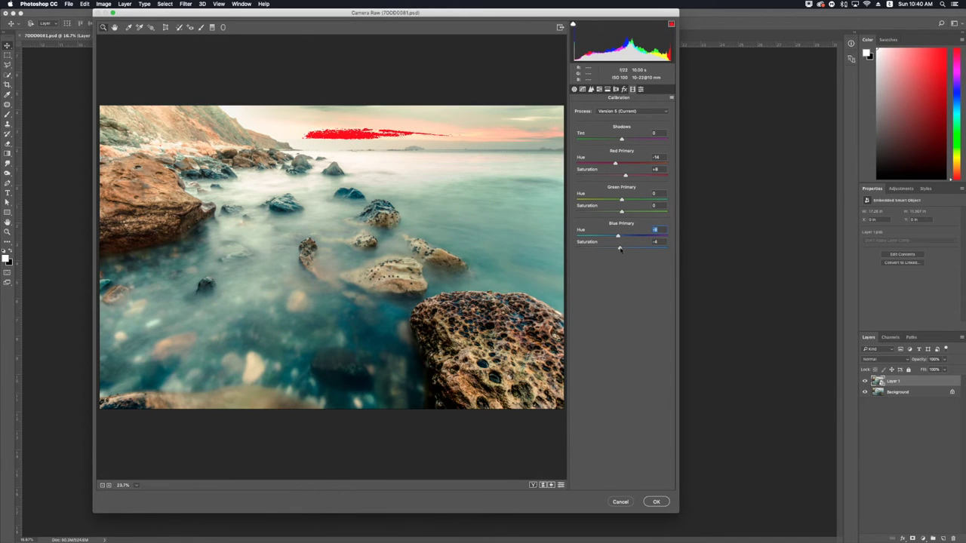
{"action": "left_click_drag", "start_coordinate": [615, 164], "coordinate": [626, 164]}
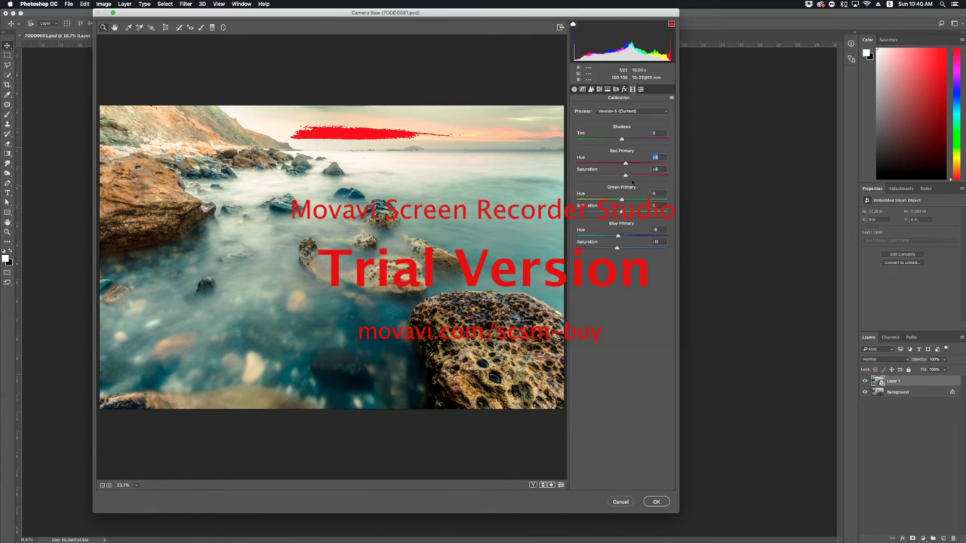
{"action": "left_click", "coordinate": [626, 176]}
{"action": "left_click_drag", "start_coordinate": [618, 237], "coordinate": [630, 237]}
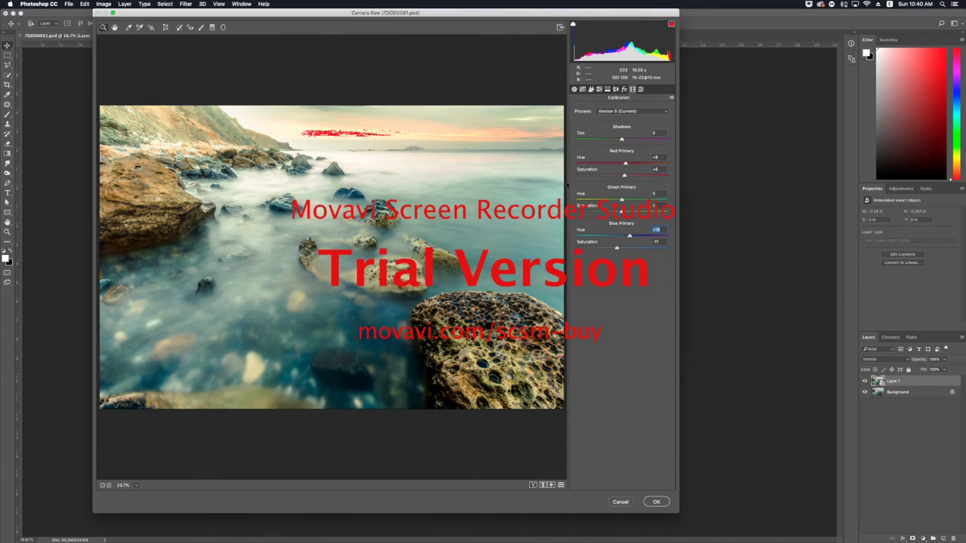
{"action": "left_click", "coordinate": [625, 90]}
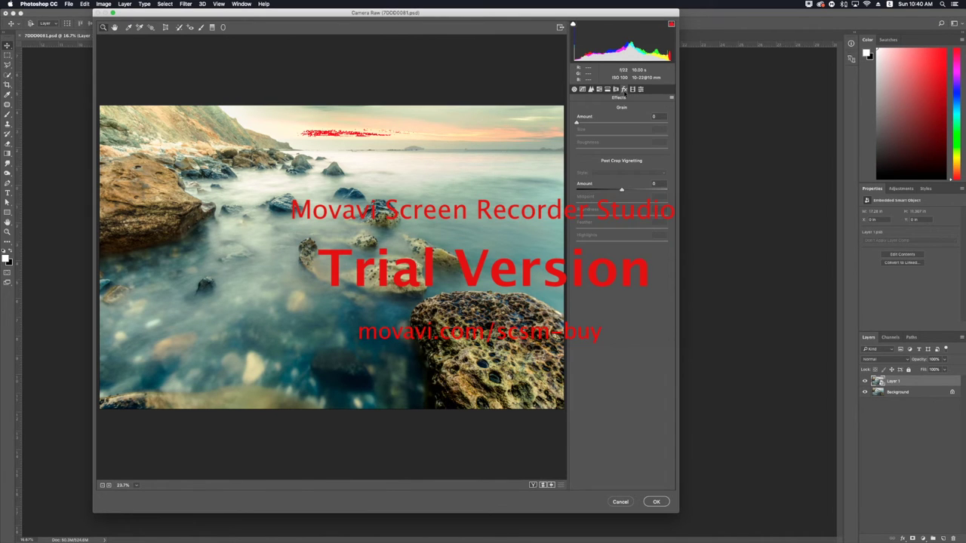
Add a post-crop vignette with Amount -18 and set Exposure to +0.05.
{"action": "left_click_drag", "start_coordinate": [622, 189], "coordinate": [615, 191]}
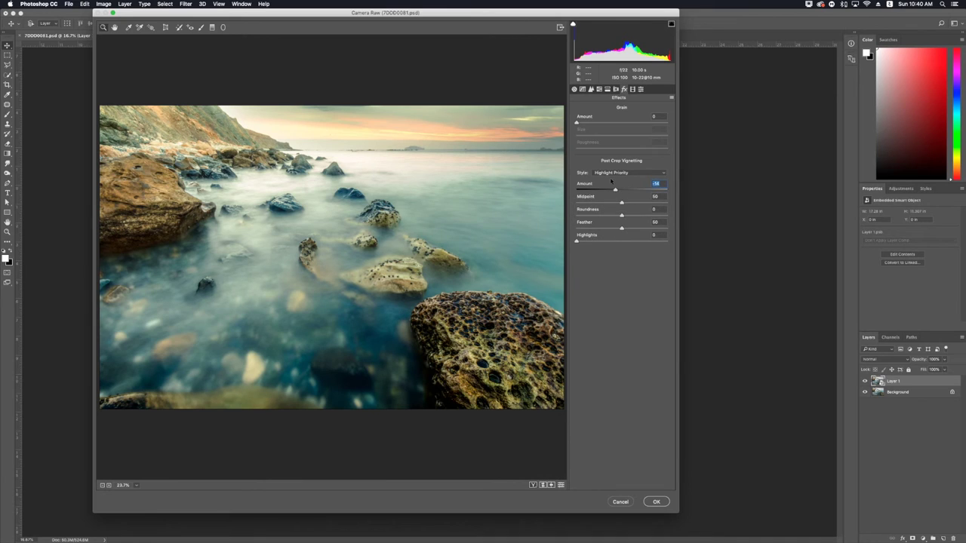
{"action": "left_click", "coordinate": [574, 90]}
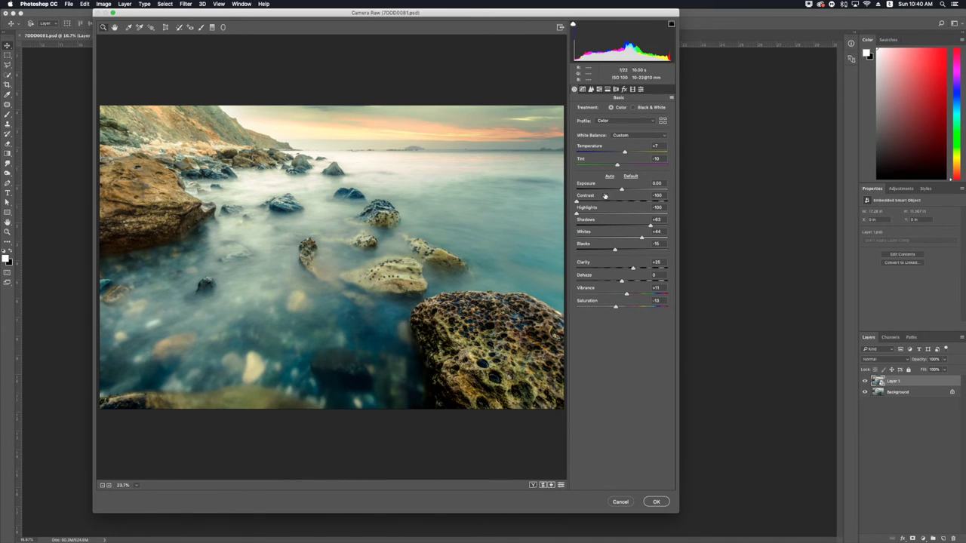
{"action": "left_click_drag", "start_coordinate": [621, 191], "coordinate": [623, 191]}
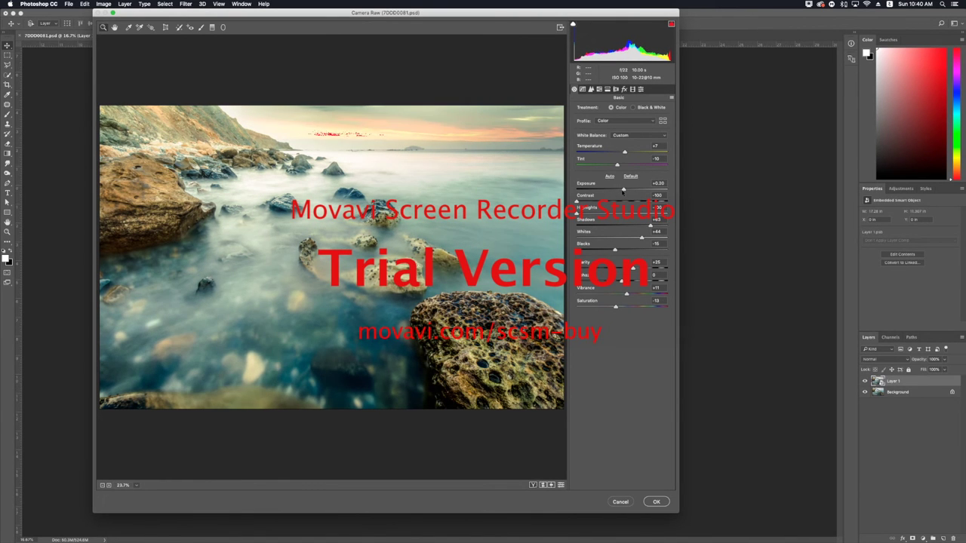
{"action": "left_click_drag", "start_coordinate": [623, 190], "coordinate": [622, 190]}
Lower Blacks to -18, raise Clarity and Saturation, then apply the Camera Raw grade with OK.
{"action": "left_click_drag", "start_coordinate": [621, 248], "coordinate": [612, 251]}
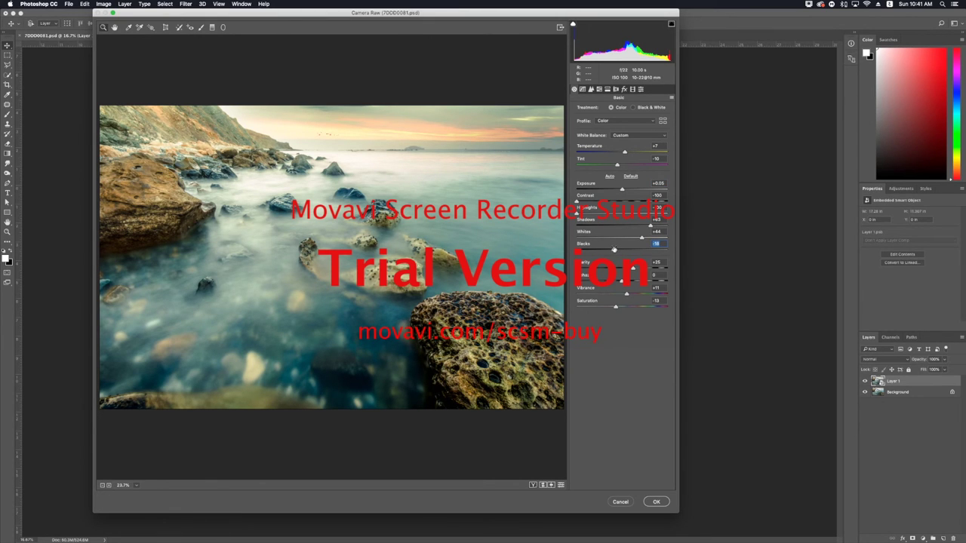
{"action": "left_click_drag", "start_coordinate": [631, 269], "coordinate": [632, 268]}
{"action": "left_click_drag", "start_coordinate": [615, 306], "coordinate": [618, 308]}
{"action": "left_click", "coordinate": [655, 300]}
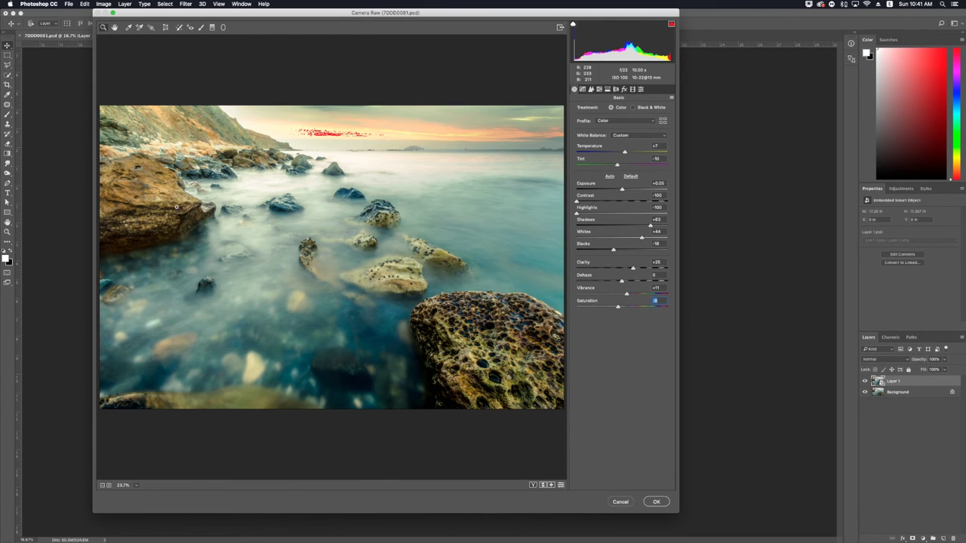
{"action": "left_click", "coordinate": [656, 502]}
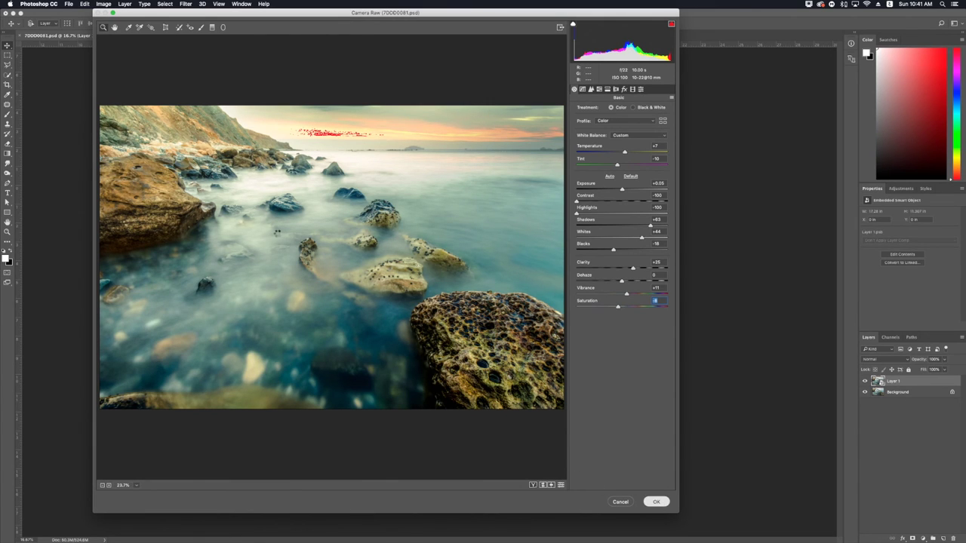